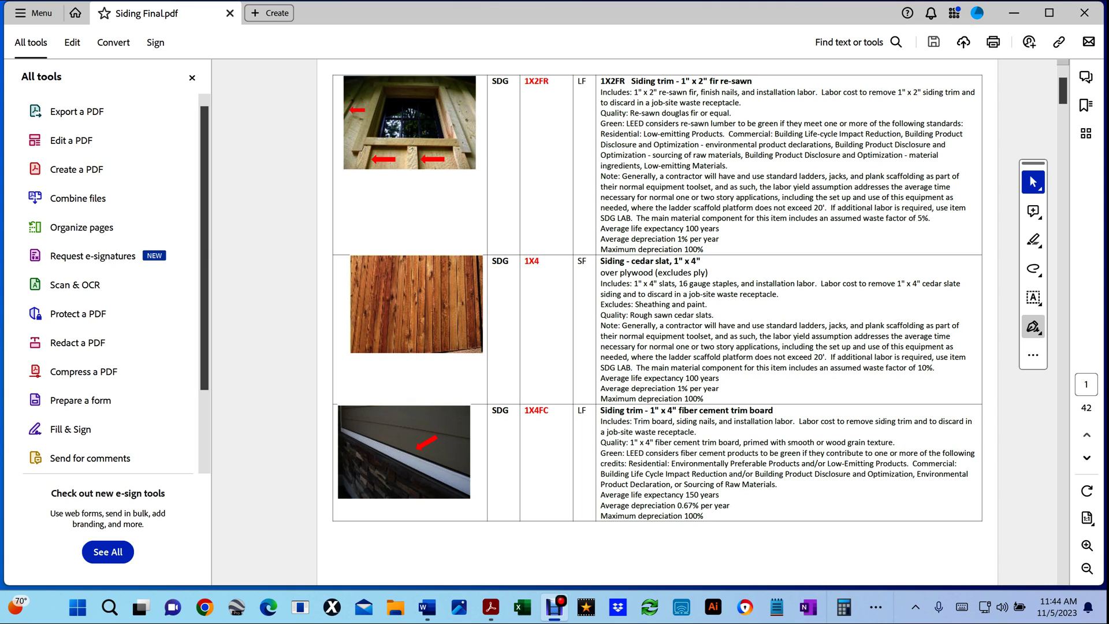
- Disable the new Acrobat experience from the main menu and restart Acrobat
{"action": "left_click", "coordinate": [35, 13]}
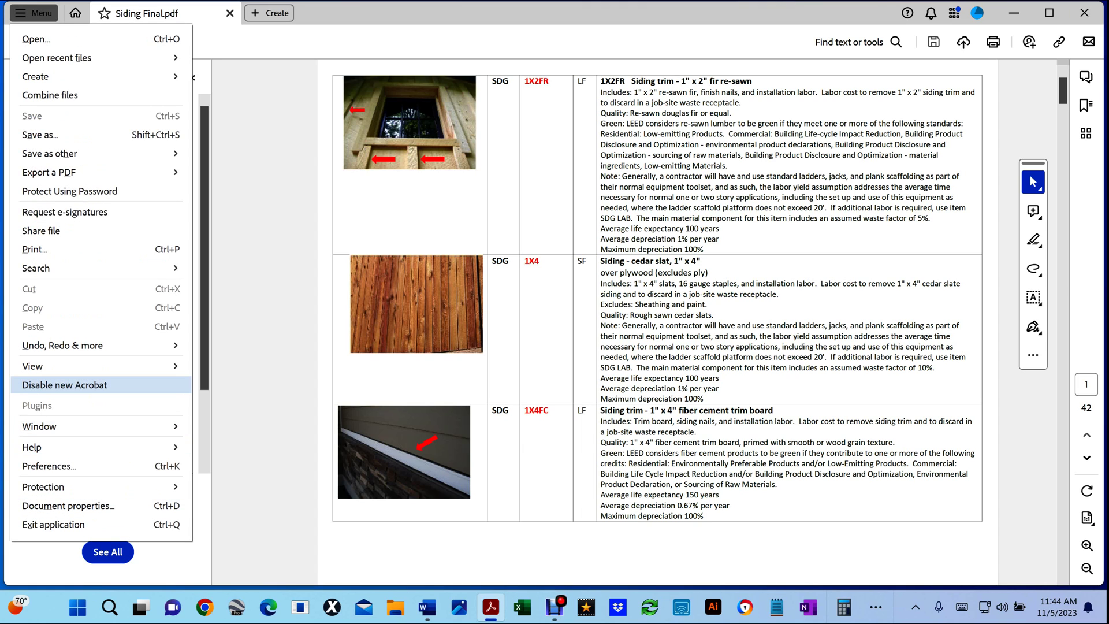
{"action": "key", "text": "Return"}
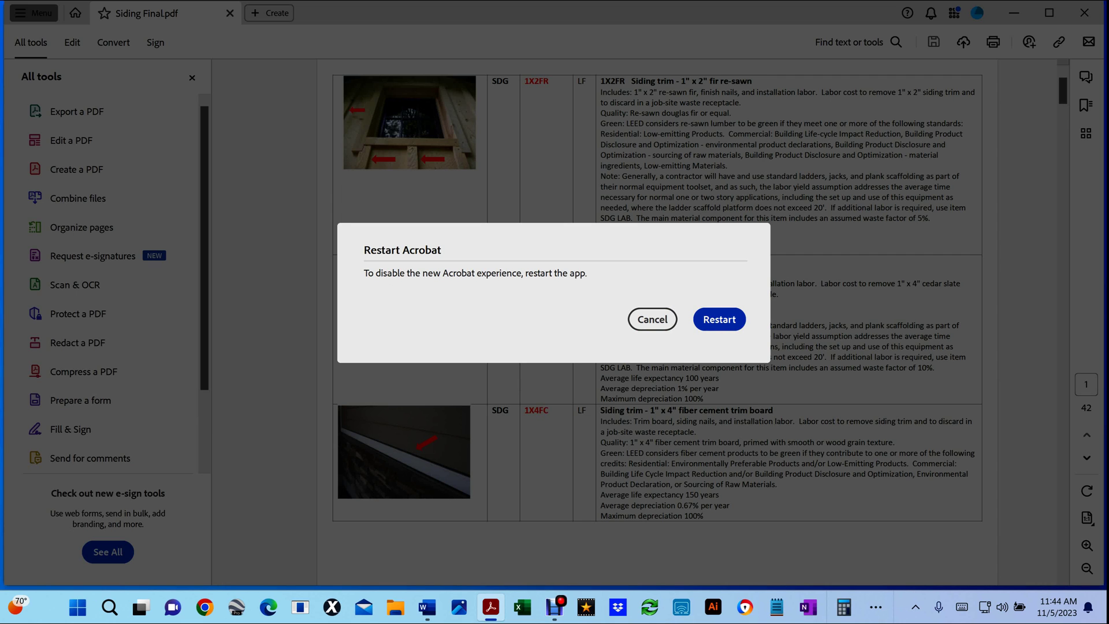
{"action": "left_click", "coordinate": [720, 319]}
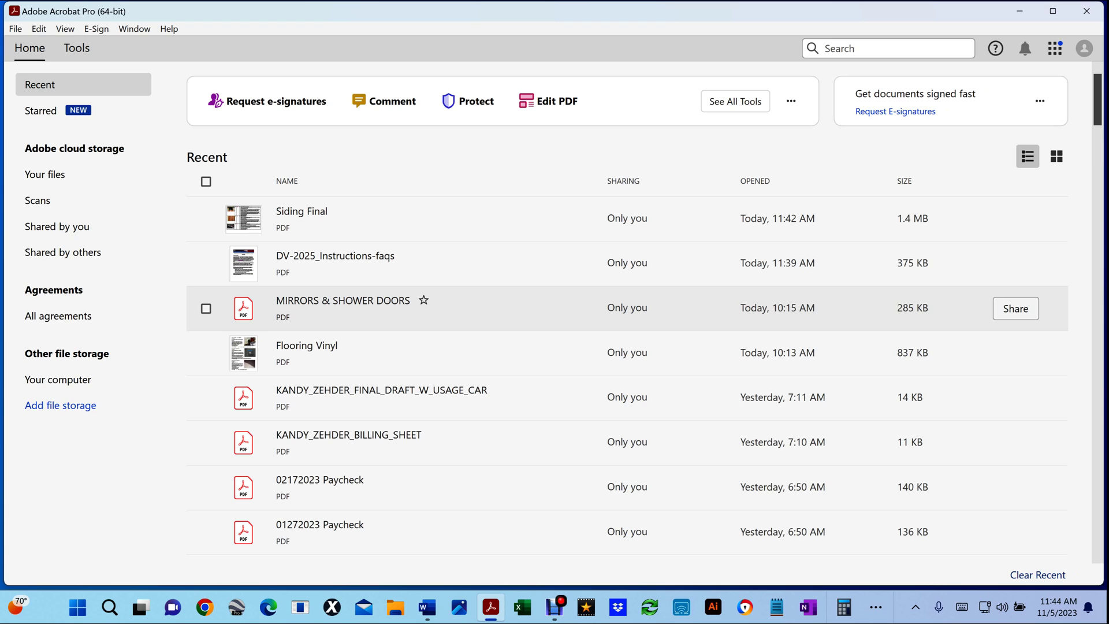
- Reopen Siding Final.pdf from the Recent list, then browse and close the File and Edit menus
{"action": "left_click", "coordinate": [433, 219]}
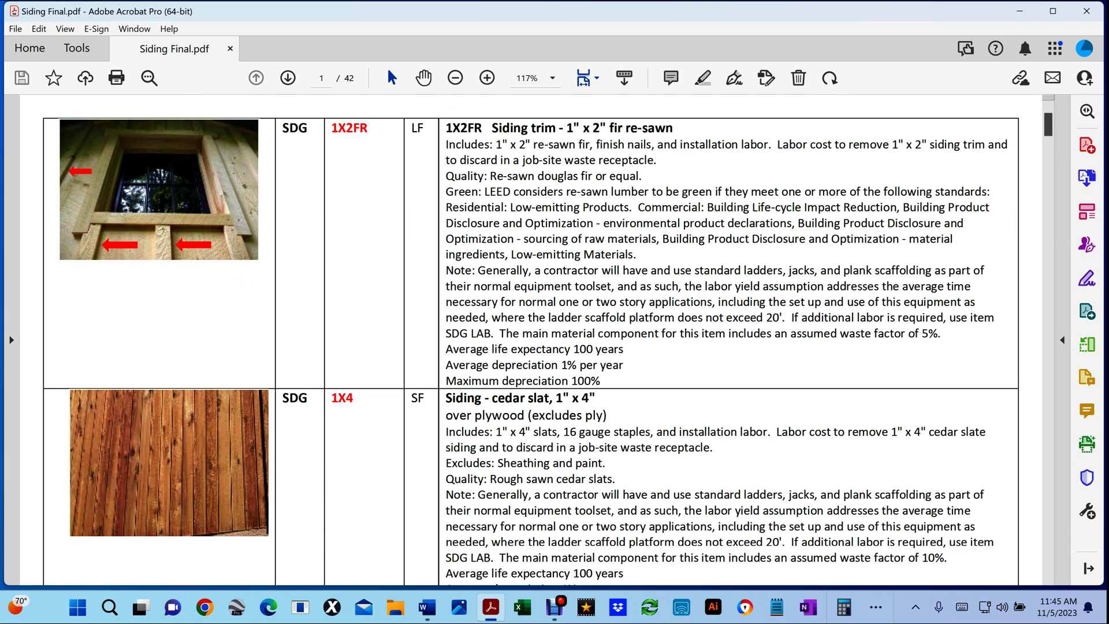
{"action": "key", "text": "alt+f"}
{"action": "key", "text": "Right"}
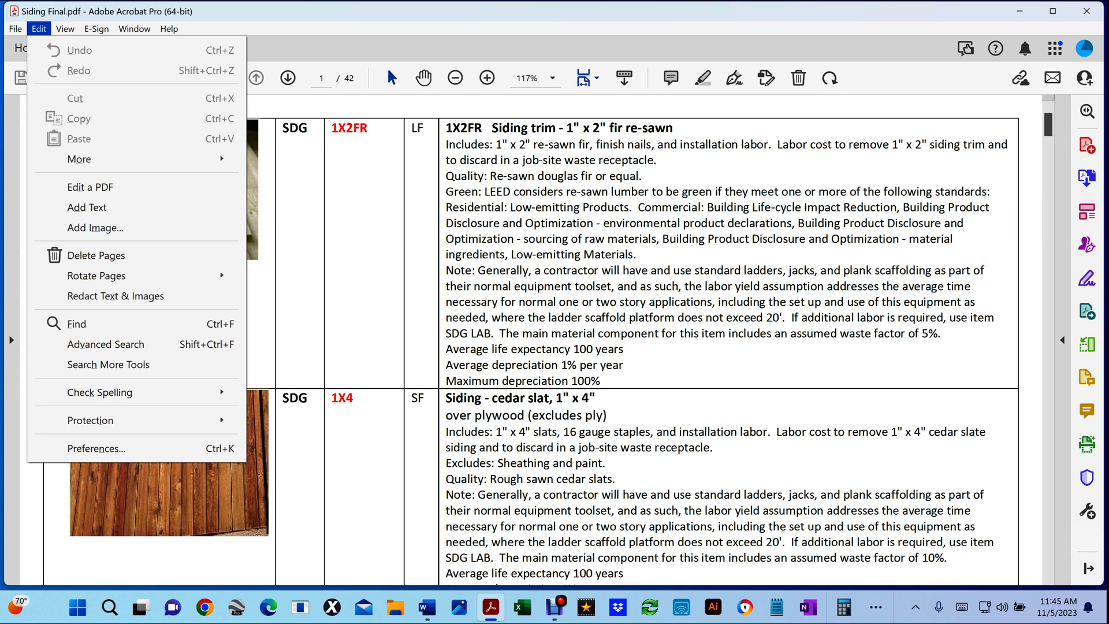
{"action": "key", "text": "Escape"}
{"action": "key", "text": "Escape"}
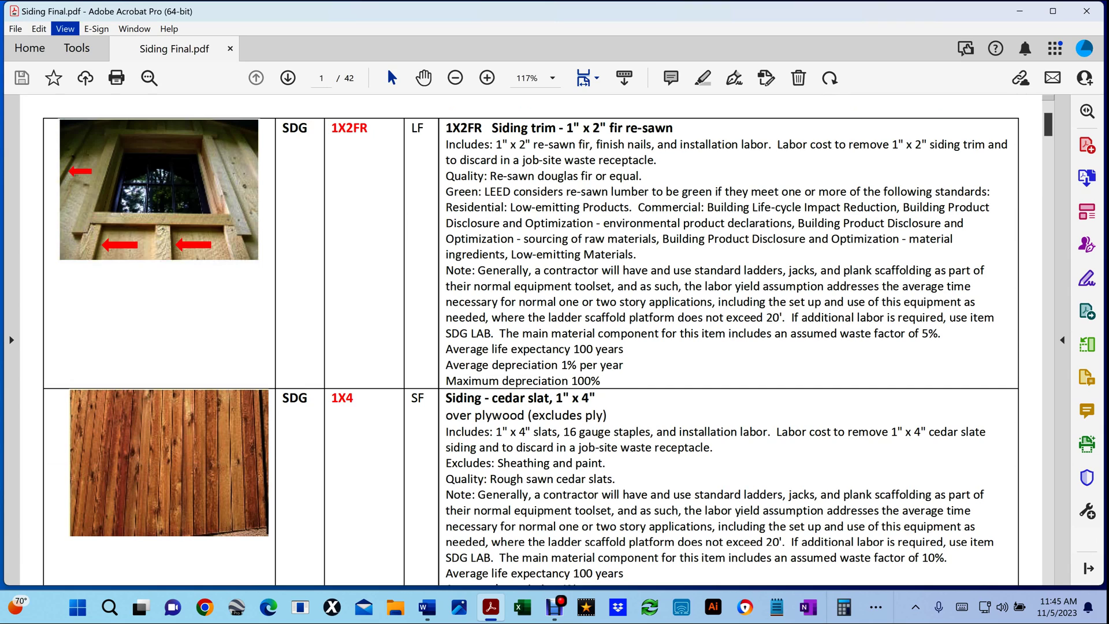
- Choose Enable new Acrobat from the View menu
{"action": "key", "text": "alt+v"}
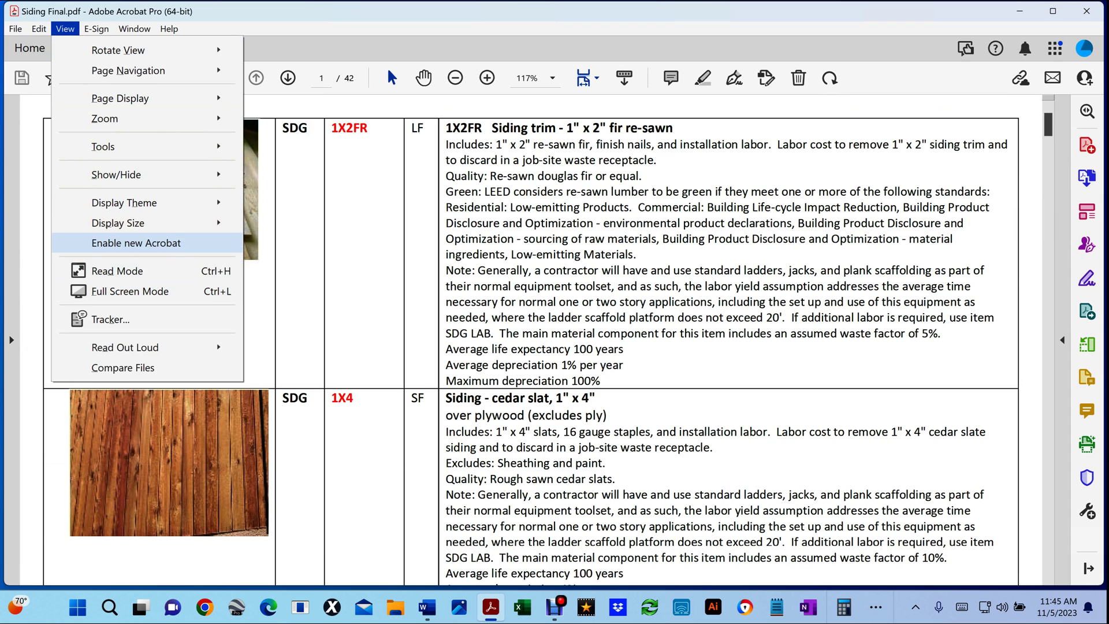
{"action": "left_click", "coordinate": [136, 243]}
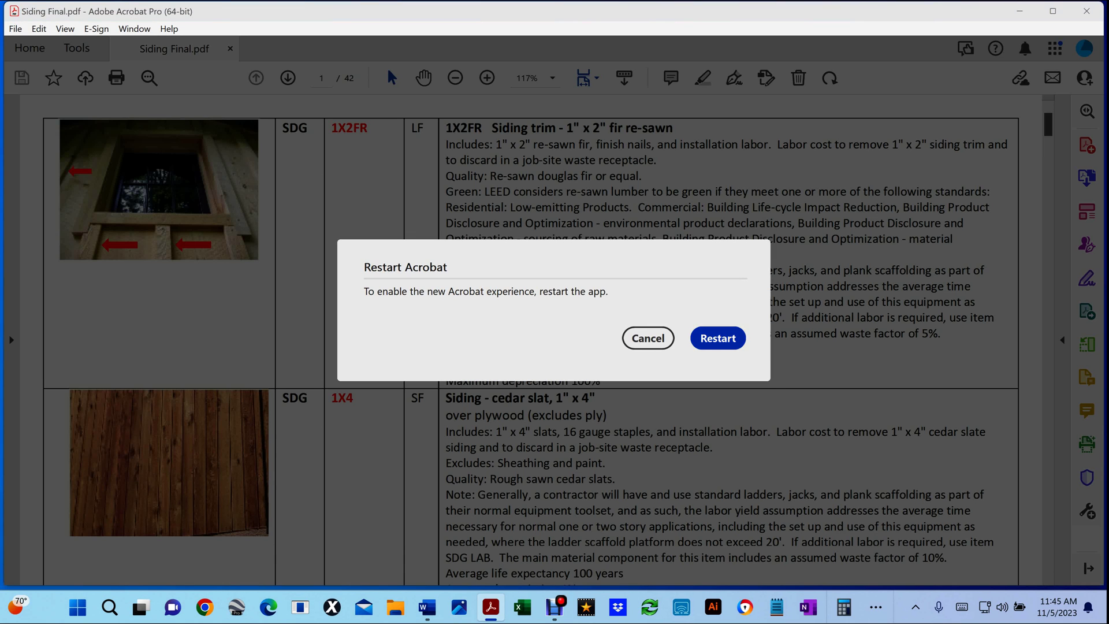
- Confirm the restart so Acrobat relaunches in the new experience
{"action": "key", "text": "Return"}
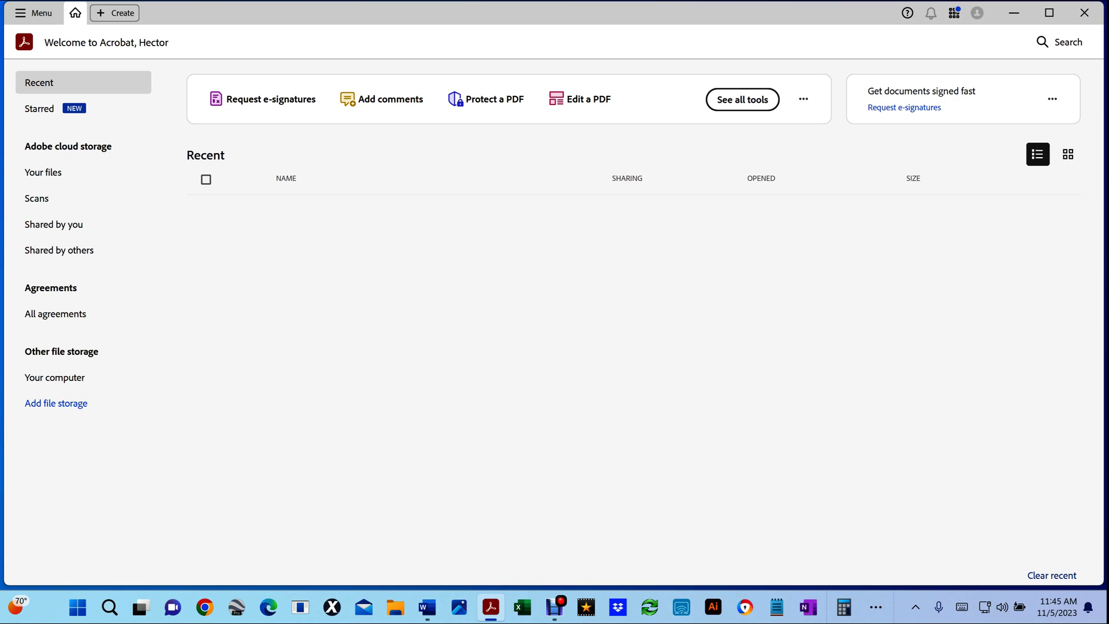